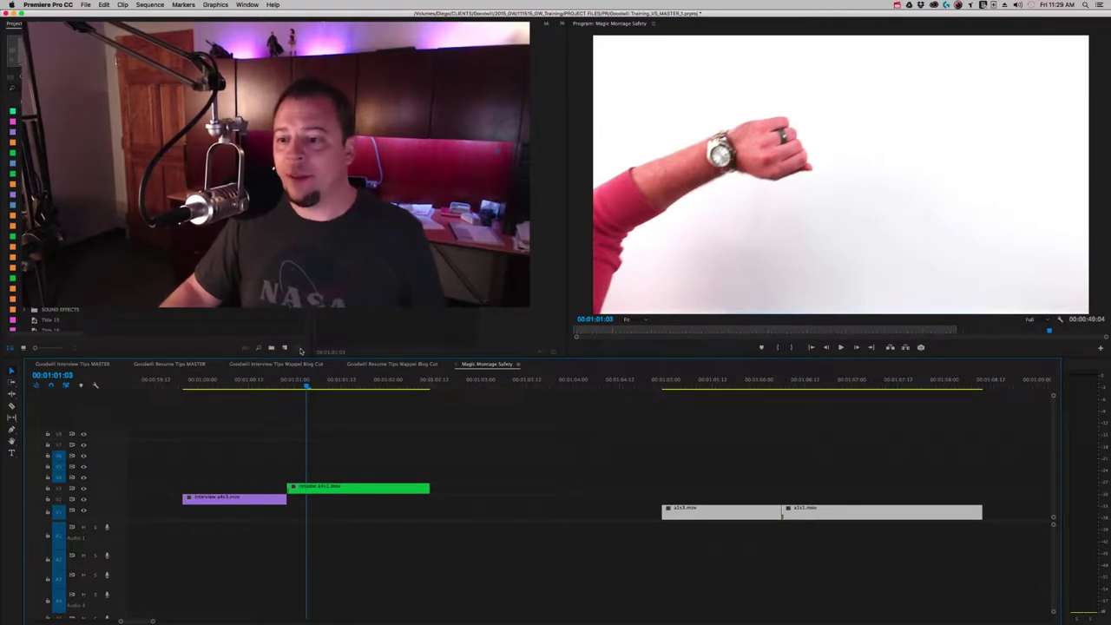
# - Scrub and play through the watch shot and ID cards shot to review the cut
pyautogui.moveTo(318, 379); pyautogui.dragTo(181, 424)
pyautogui.press('space')
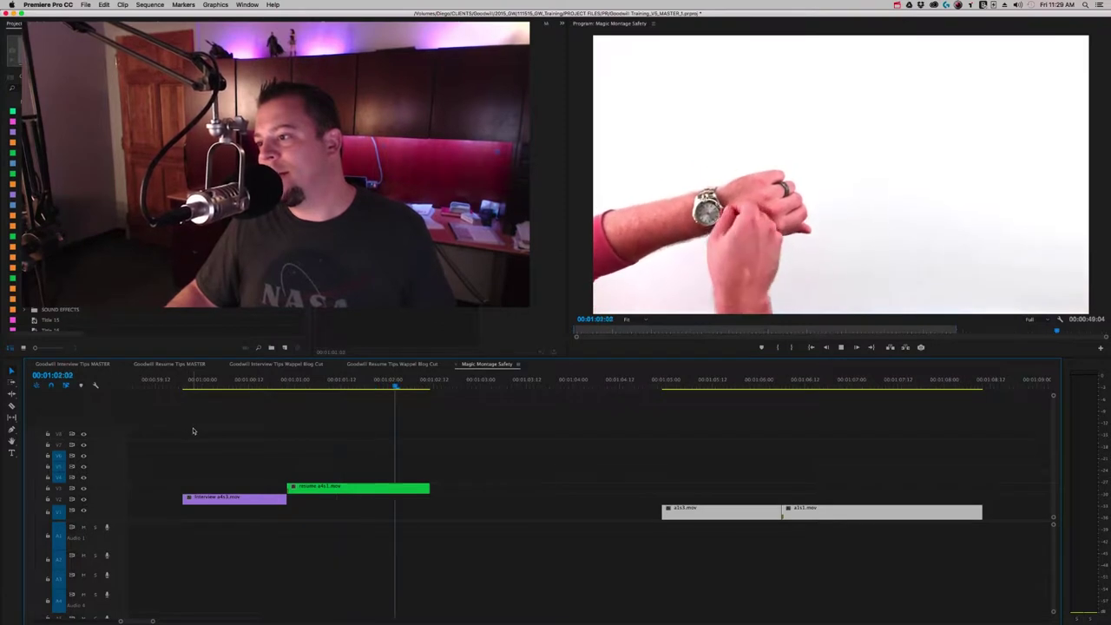
pyautogui.moveTo(181, 379)
pyautogui.mouseDown()
pyautogui.moveTo(212, 386)
pyautogui.moveTo(183, 388)
pyautogui.mouseUp()
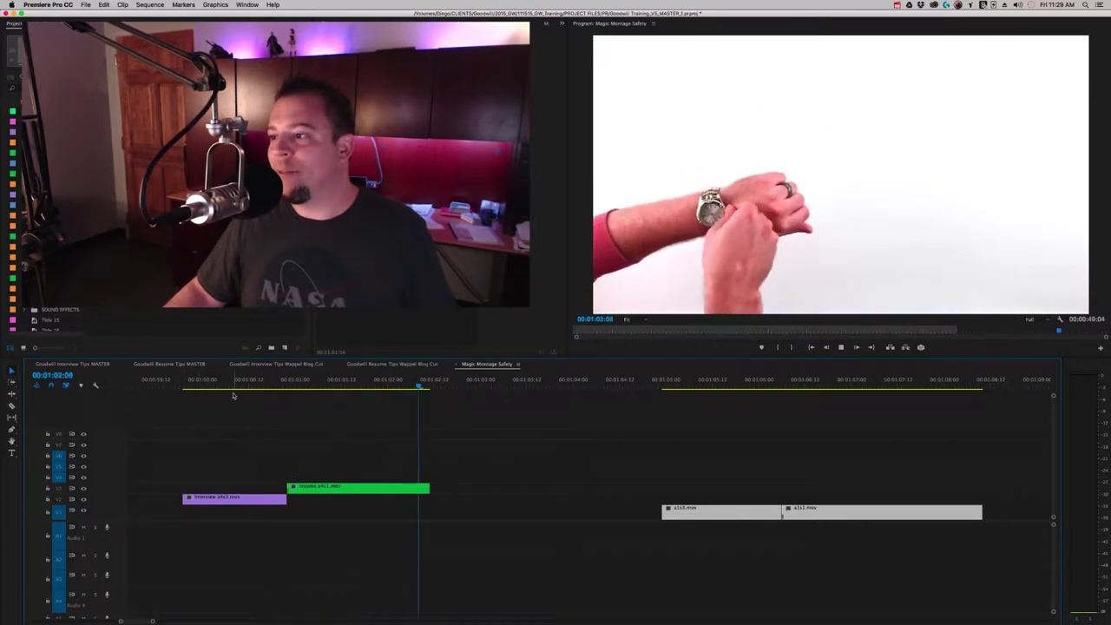
pyautogui.click(663, 382)
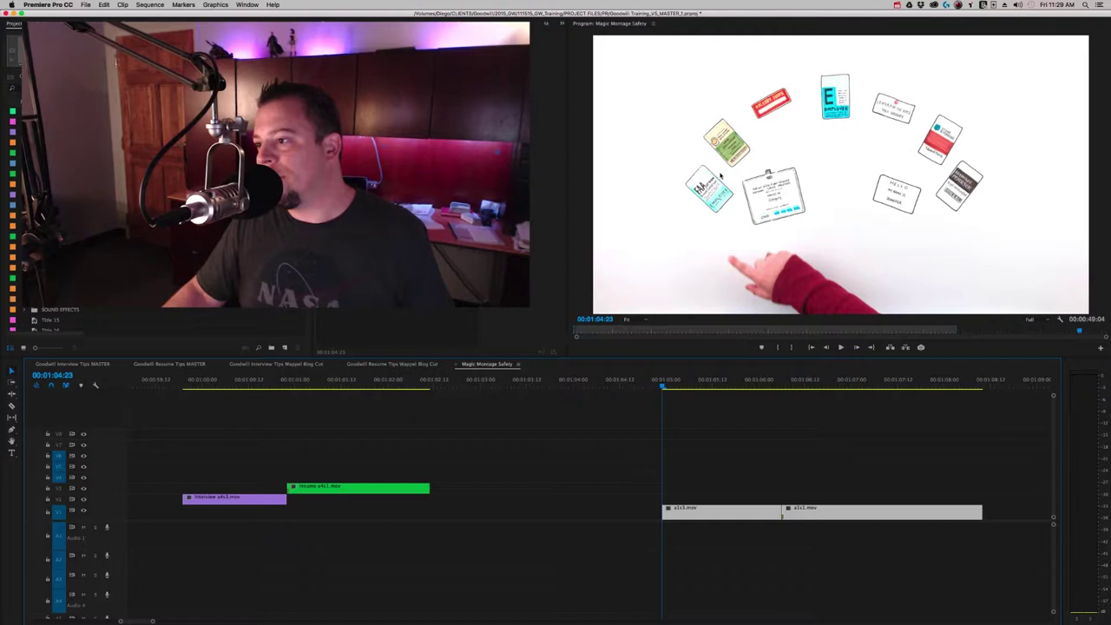
pyautogui.press('space')
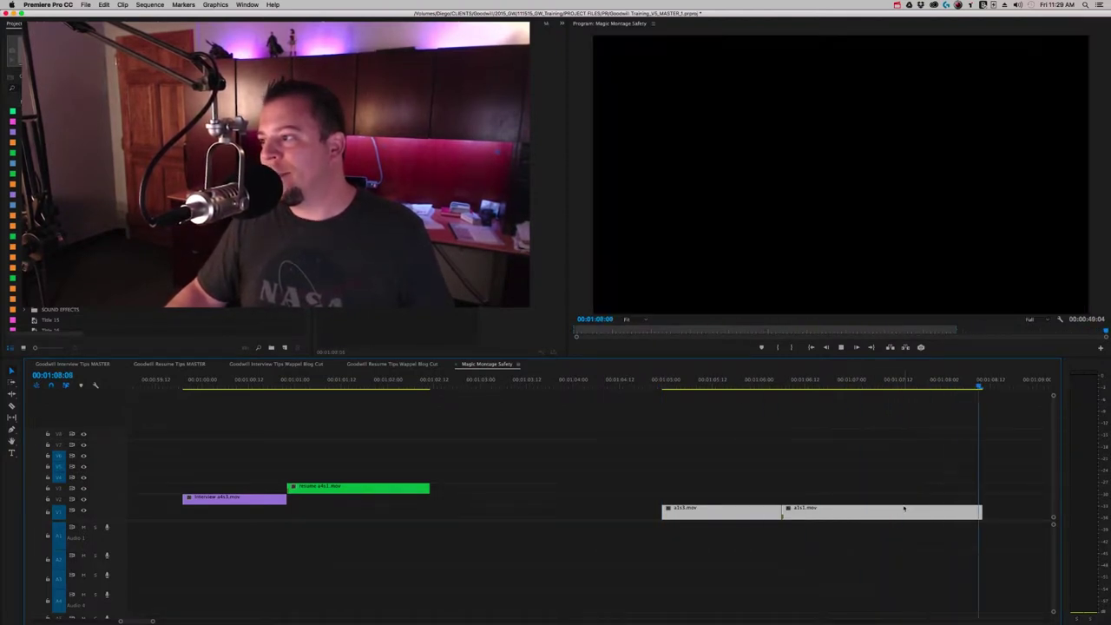
pyautogui.click(276, 382)
pyautogui.press('space')
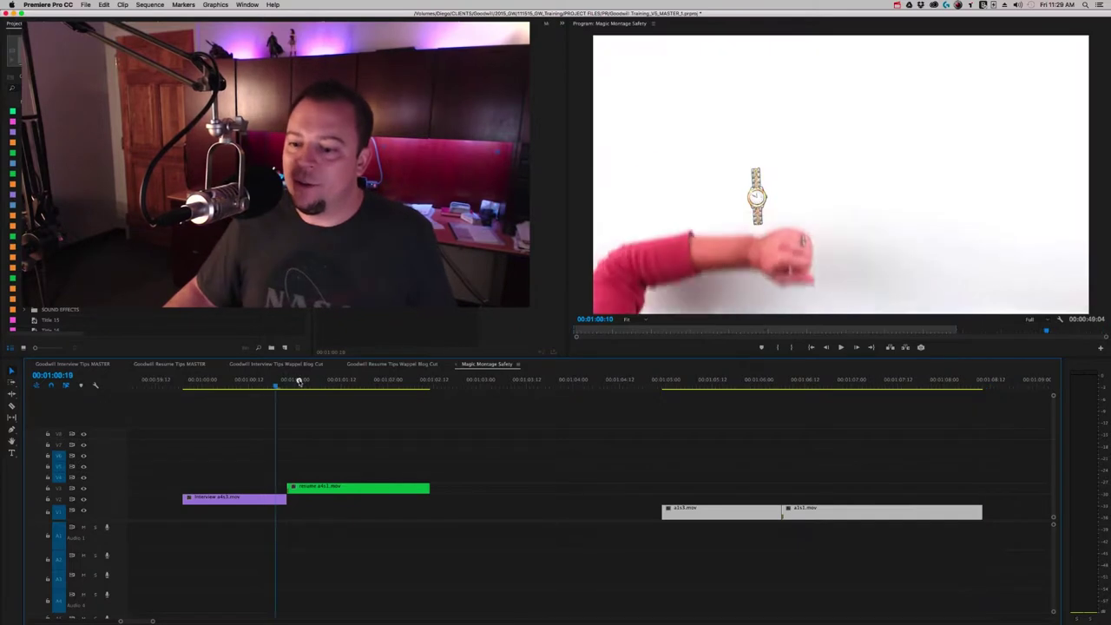
# - Extend the green clip's start leftward over the purple interview clip near 00:01:01
pyautogui.click(760, 464)
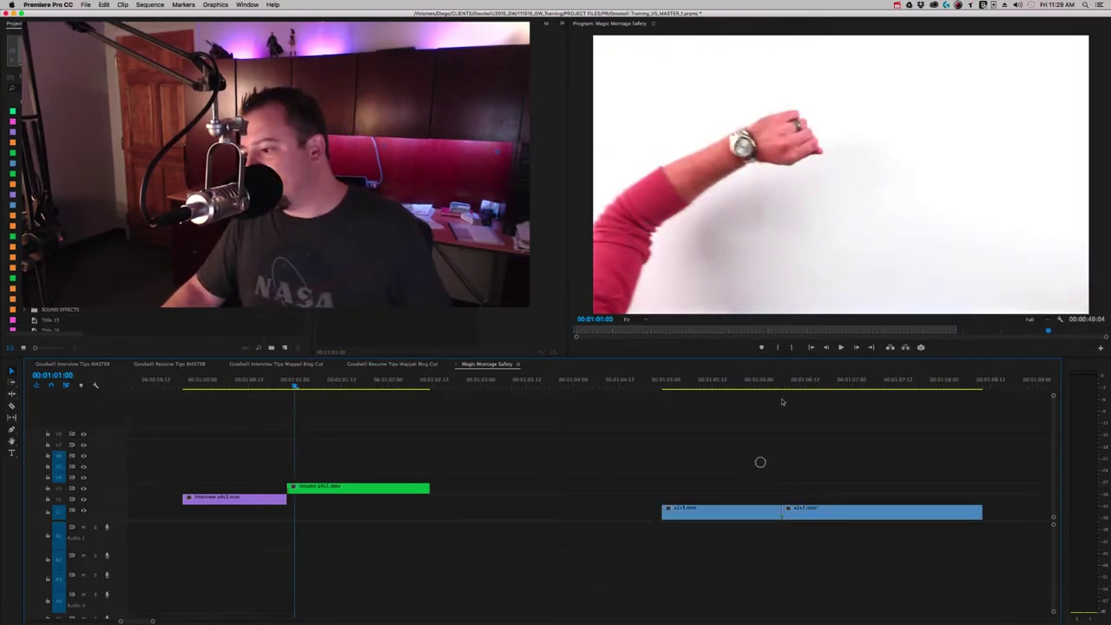
pyautogui.click(778, 382)
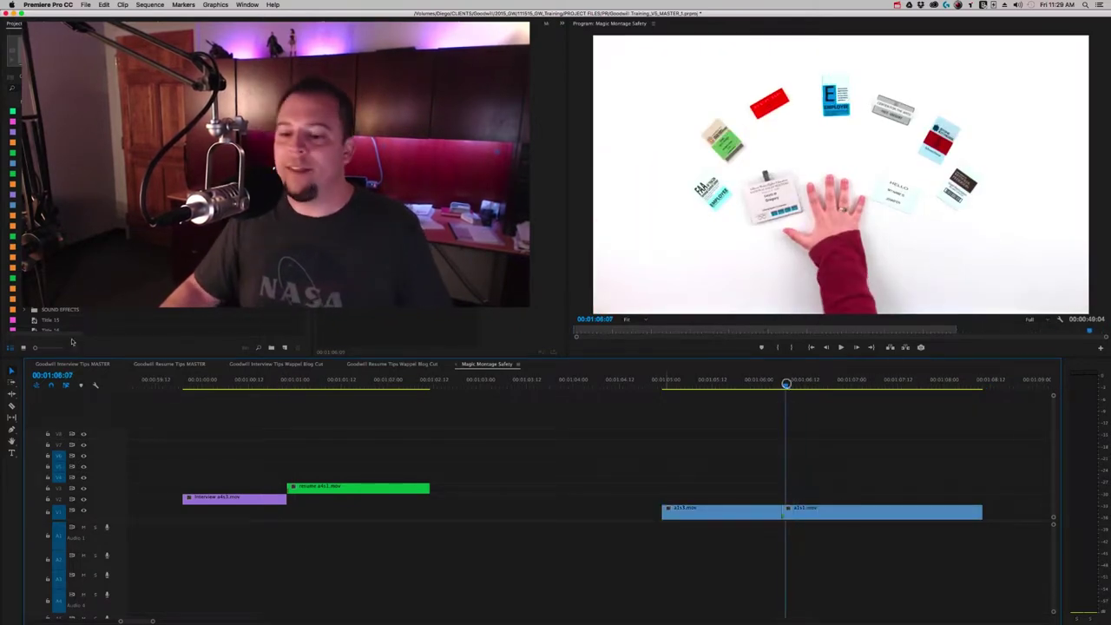
pyautogui.moveTo(269, 387); pyautogui.dragTo(292, 399)
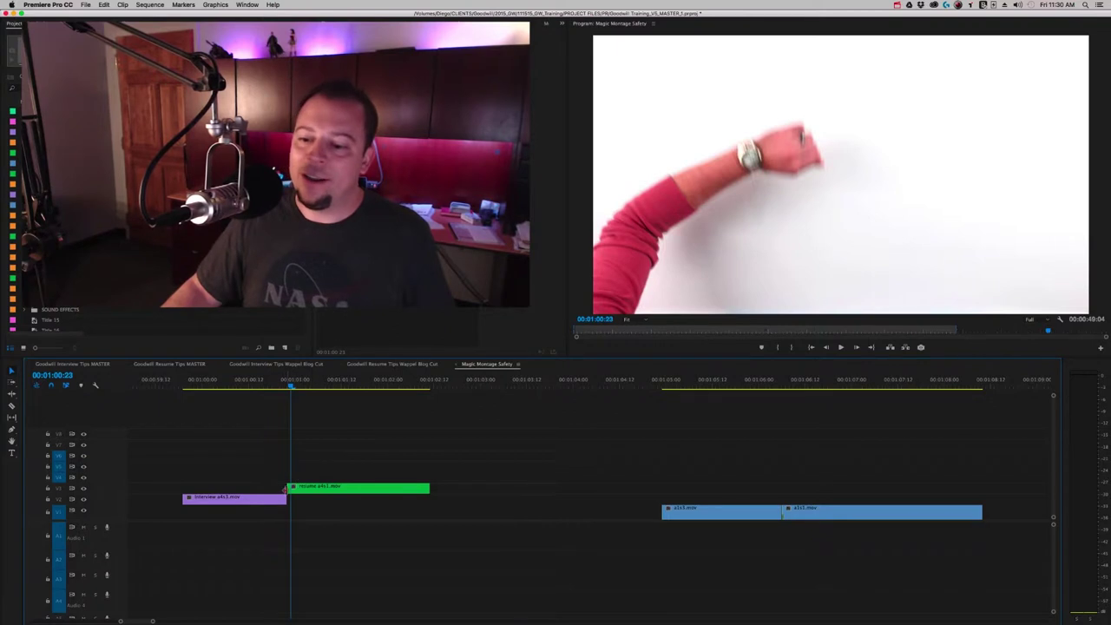
pyautogui.moveTo(286, 489); pyautogui.dragTo(203, 489)
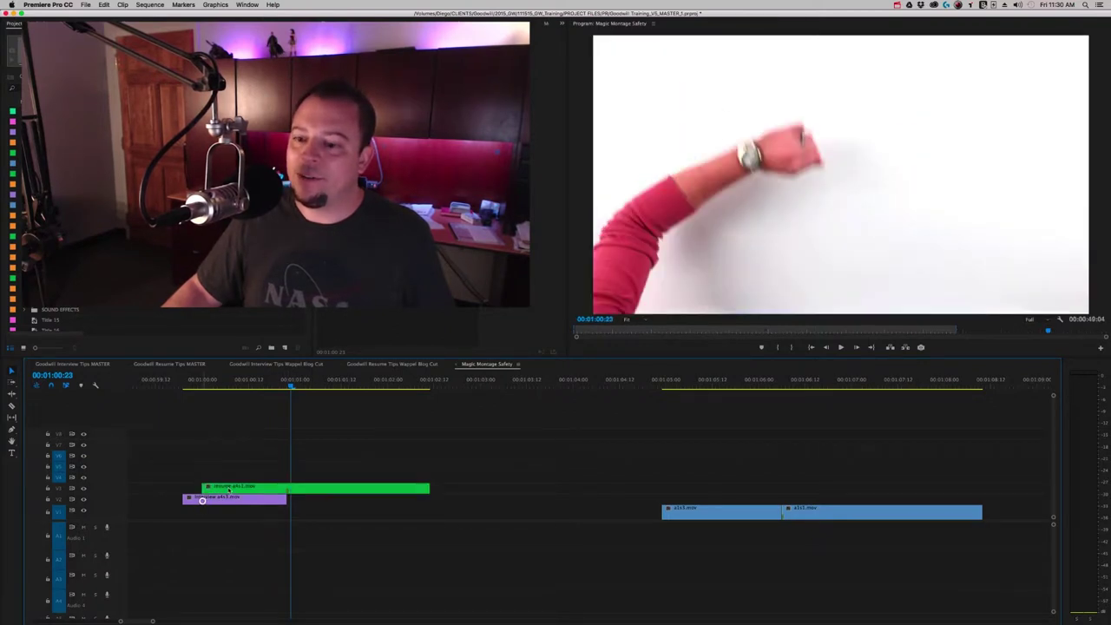
pyautogui.moveTo(295, 388); pyautogui.dragTo(208, 429)
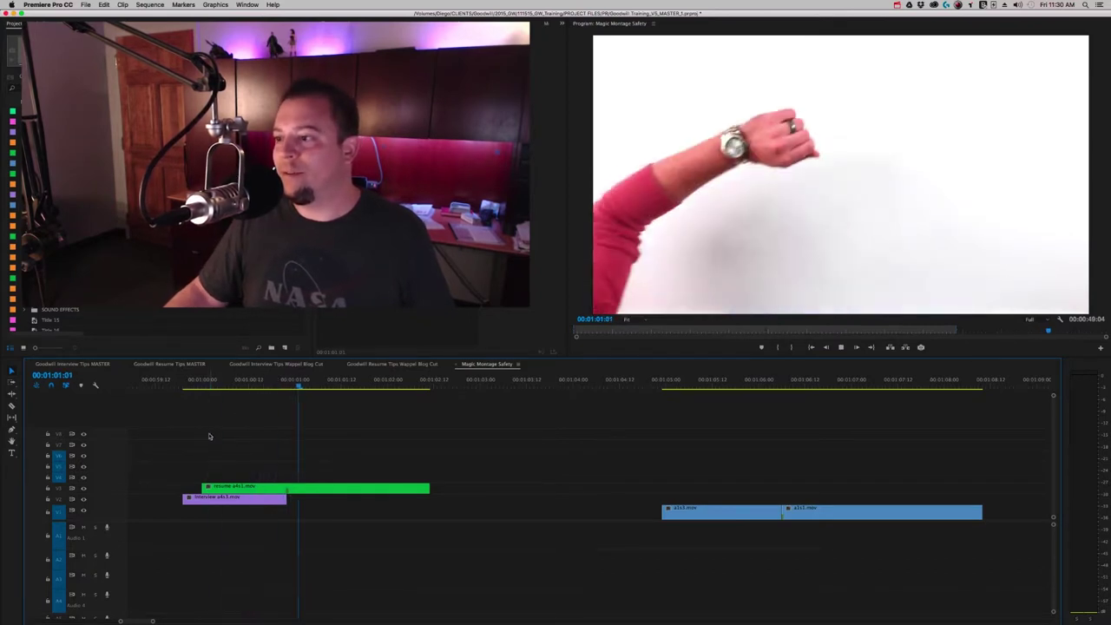
# - Trim the green clip's start to the playhead at 00:01:00:23
pyautogui.press('space')
pyautogui.moveTo(292, 390)
pyautogui.mouseDown()
pyautogui.moveTo(255, 398)
pyautogui.moveTo(304, 399)
pyautogui.moveTo(274, 403)
pyautogui.moveTo(288, 387)
pyautogui.mouseUp()
pyautogui.moveTo(203, 488); pyautogui.dragTo(292, 501)
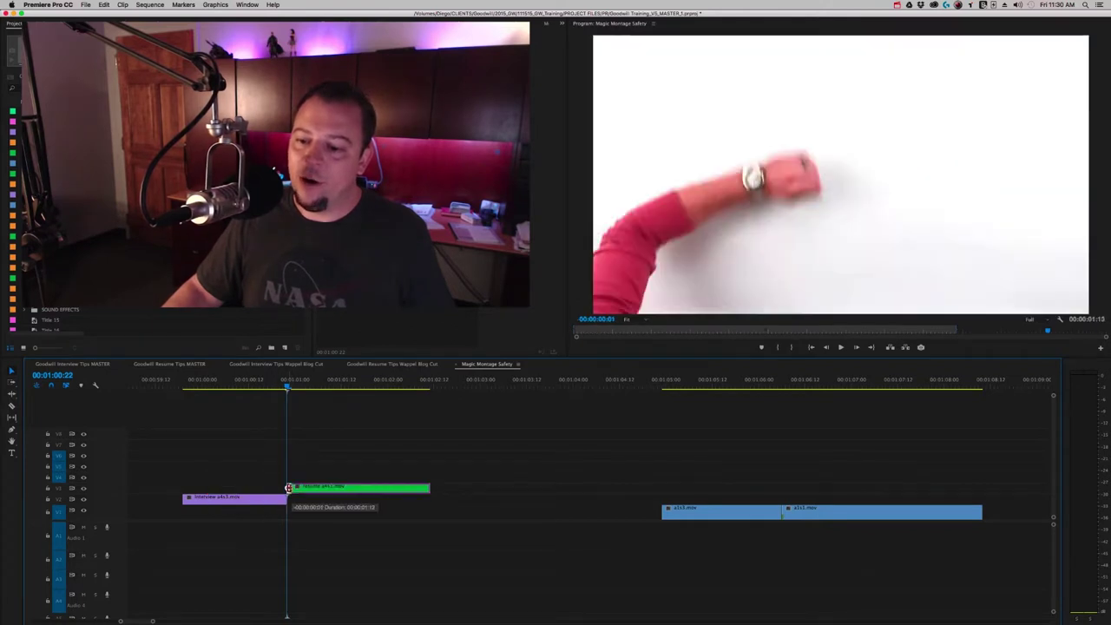
# - Pull the green clip's start earlier again, to just before the minute mark
pyautogui.moveTo(287, 387); pyautogui.dragTo(231, 398)
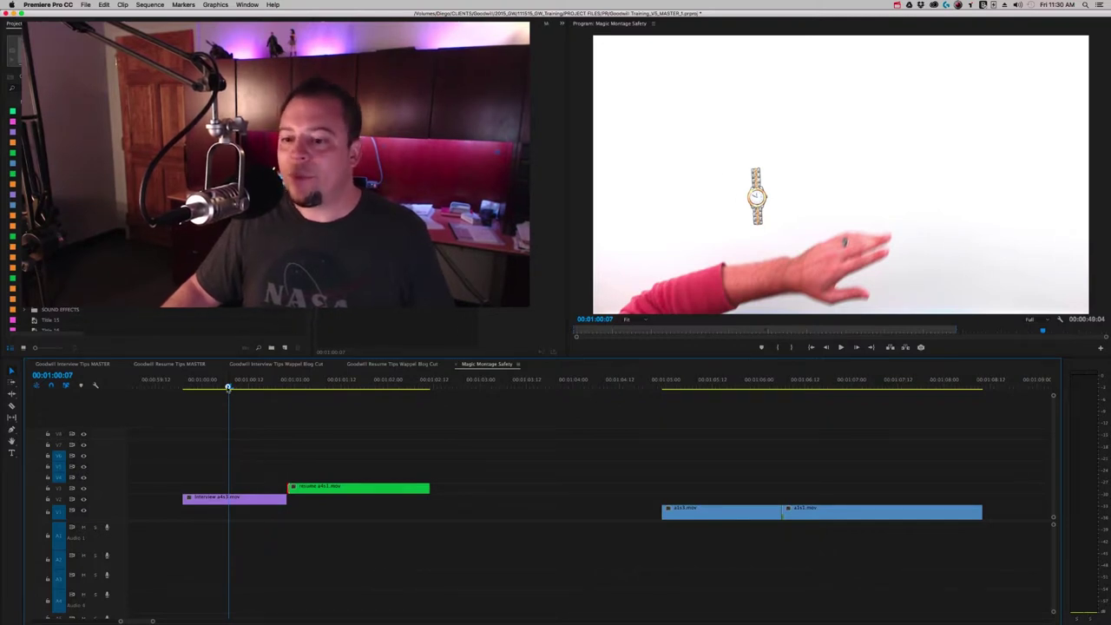
pyautogui.moveTo(228, 387)
pyautogui.mouseDown()
pyautogui.moveTo(183, 400)
pyautogui.moveTo(231, 405)
pyautogui.moveTo(238, 386)
pyautogui.moveTo(287, 386)
pyautogui.moveTo(246, 386)
pyautogui.mouseUp()
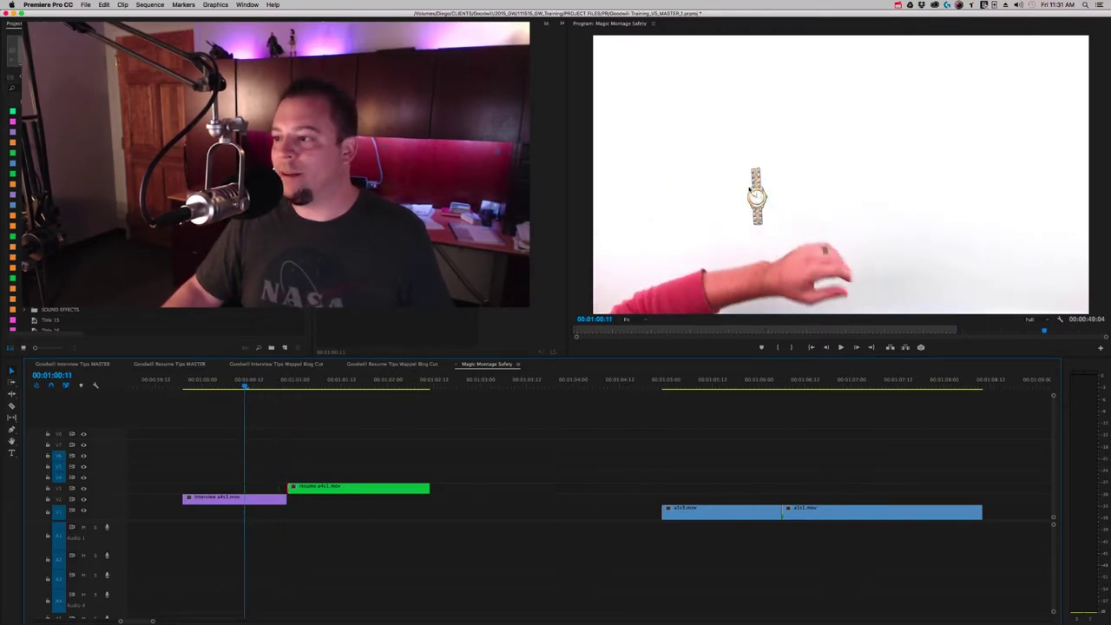
pyautogui.moveTo(289, 487); pyautogui.dragTo(229, 493)
pyautogui.moveTo(241, 383); pyautogui.dragTo(230, 388)
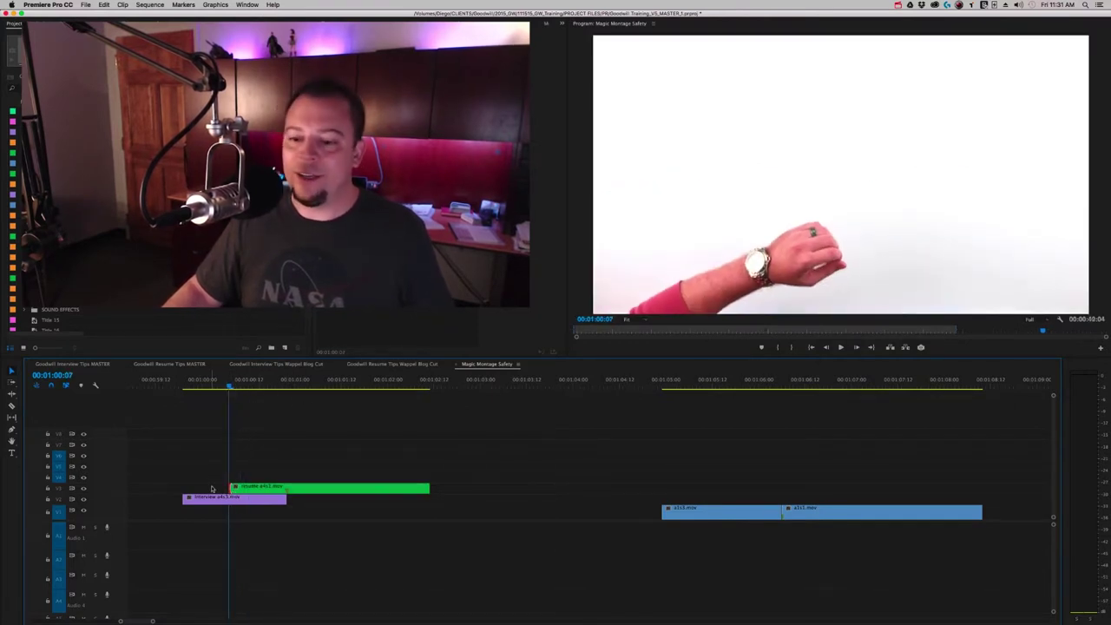
# - Extend the green clip to start with the interview clip and play back the edit
pyautogui.moveTo(228, 488); pyautogui.dragTo(182, 489)
pyautogui.click(183, 384)
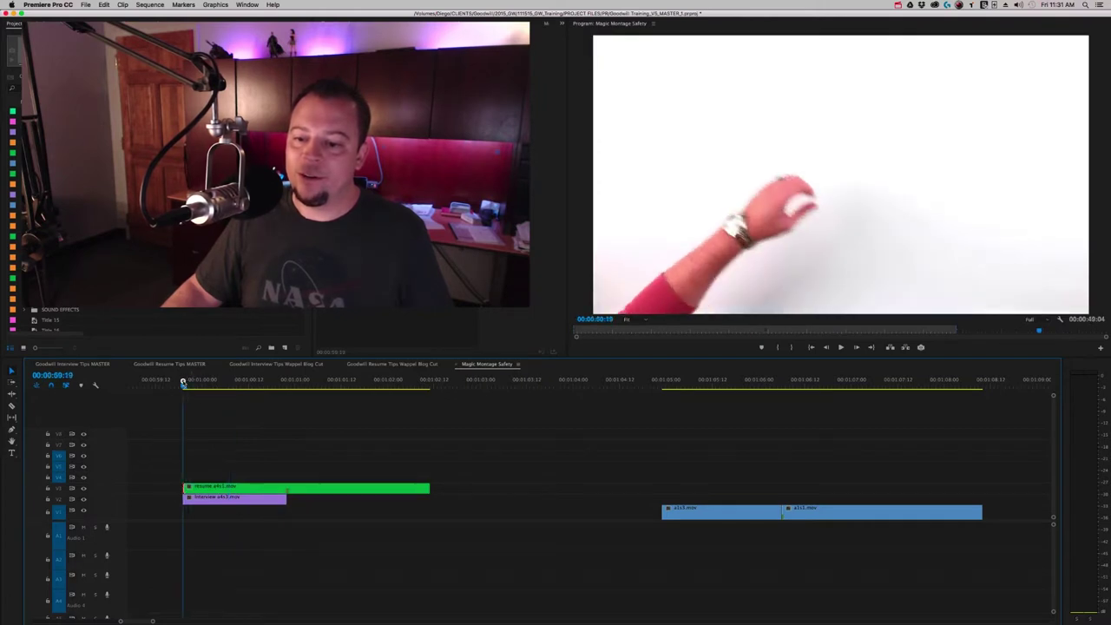
pyautogui.press('space')
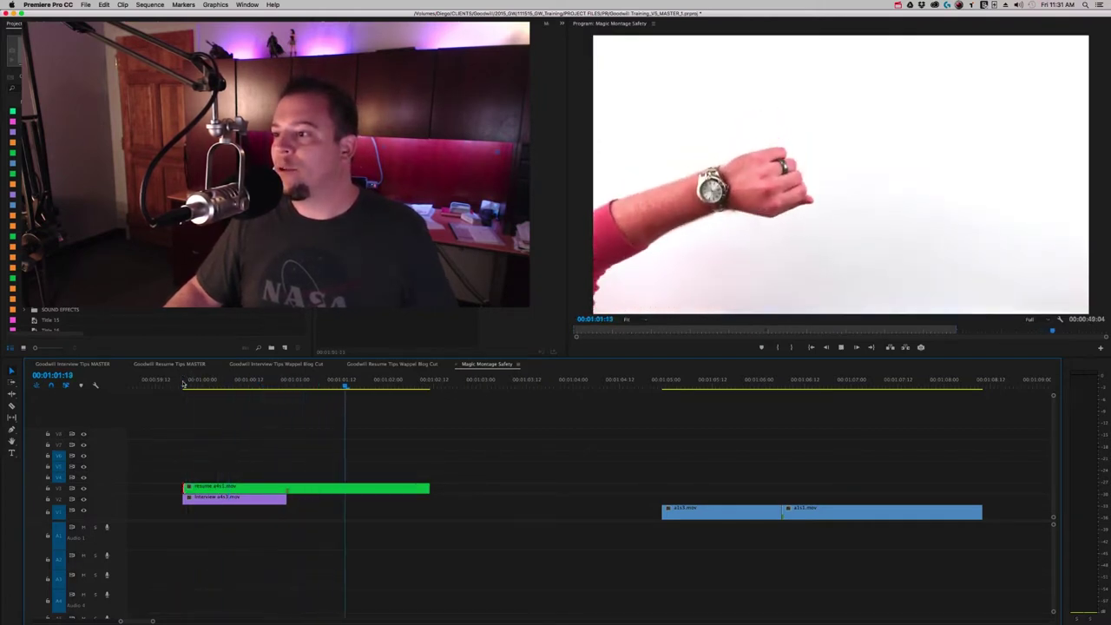
pyautogui.click(225, 383)
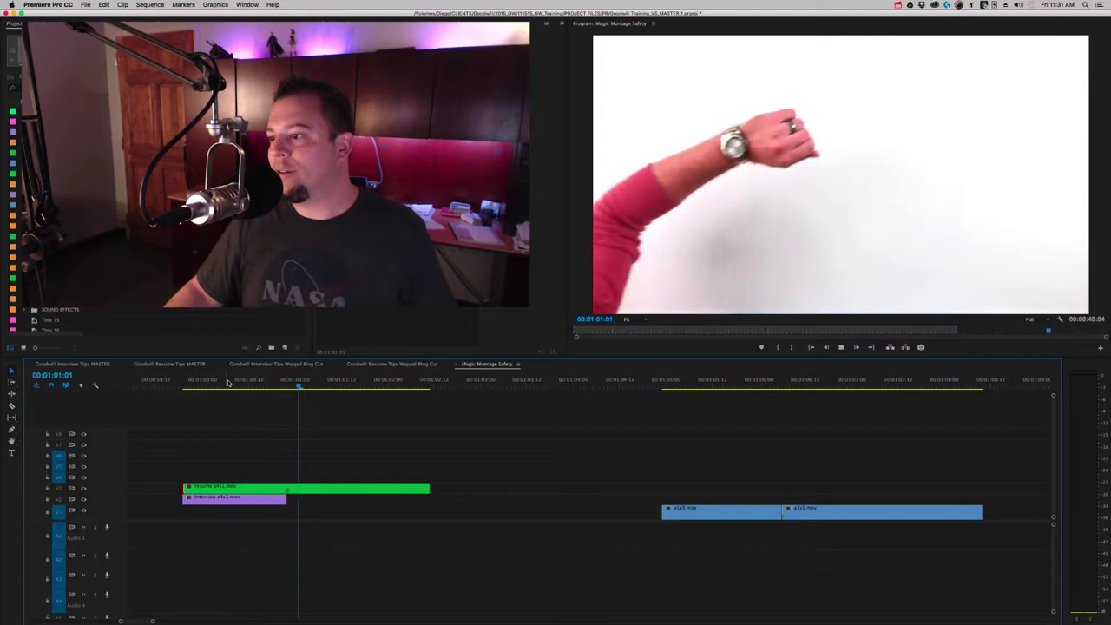
pyautogui.press('space')
# - Trim the green clip's start to the playhead at 00:01:00:22
pyautogui.click(224, 392)
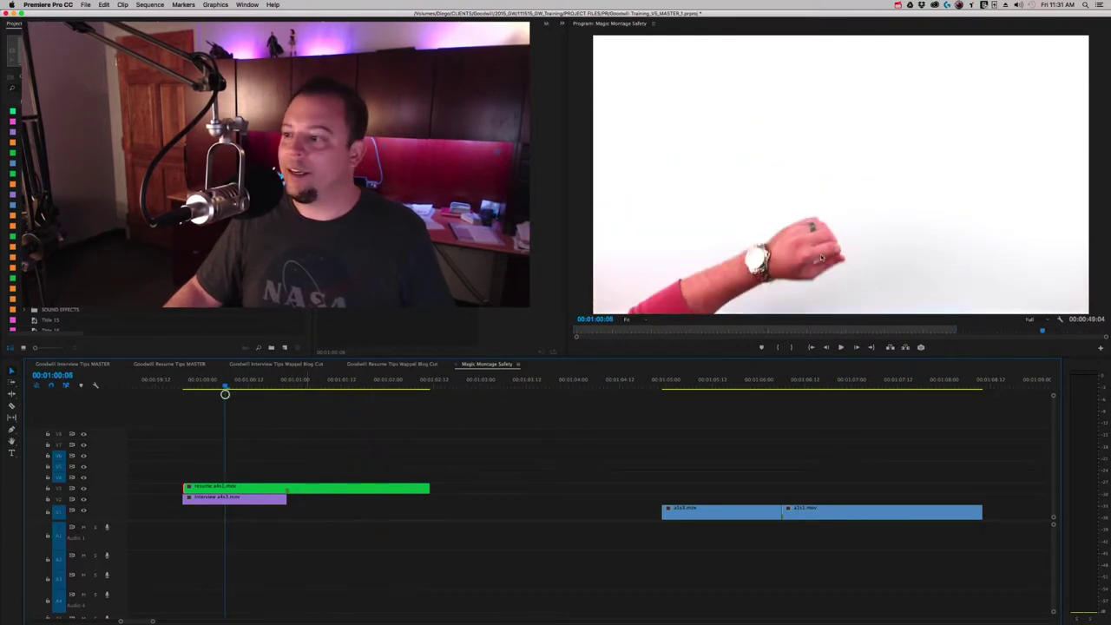
pyautogui.moveTo(230, 385); pyautogui.dragTo(289, 388)
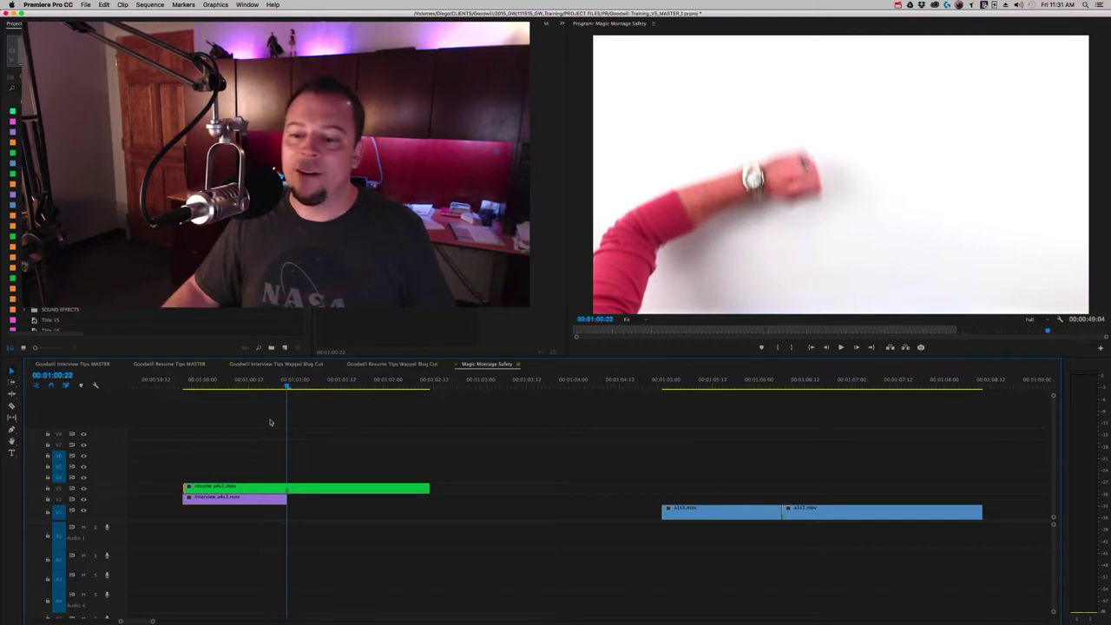
pyautogui.moveTo(181, 489); pyautogui.dragTo(426, 476)
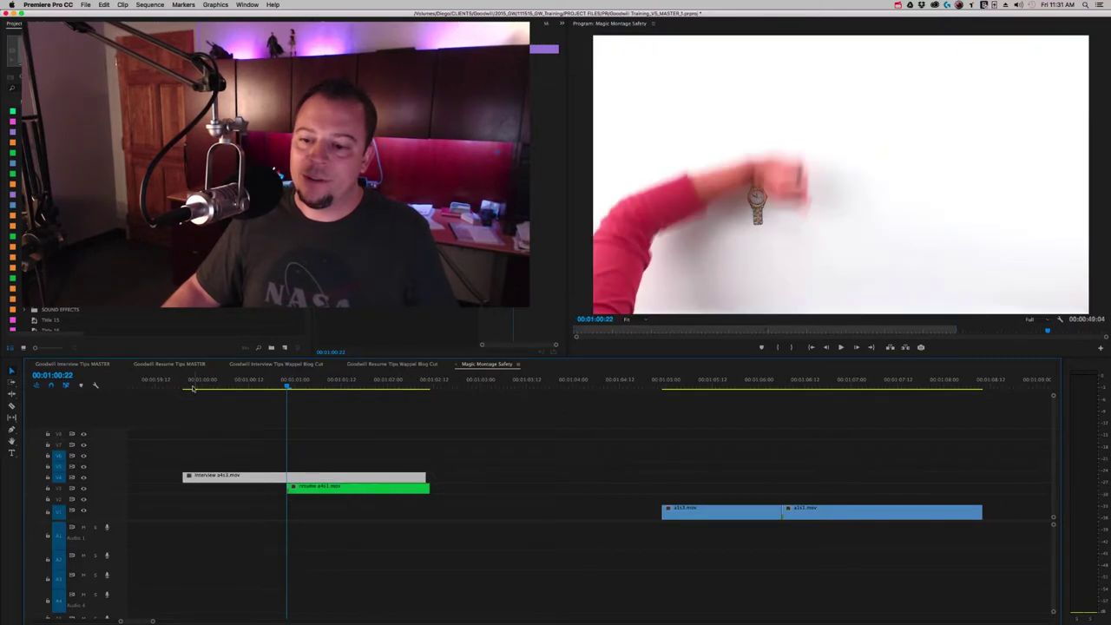
# - Play the rearranged edit, then trim the interview clip to end at the resume clip
pyautogui.click(193, 388)
pyautogui.press('space')
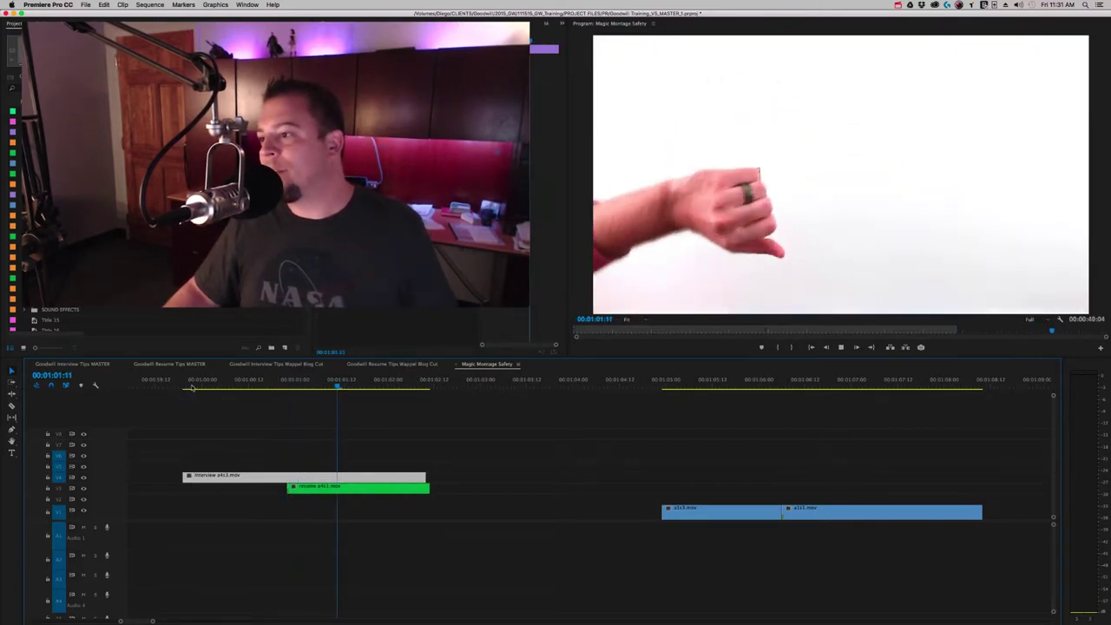
pyautogui.press('space')
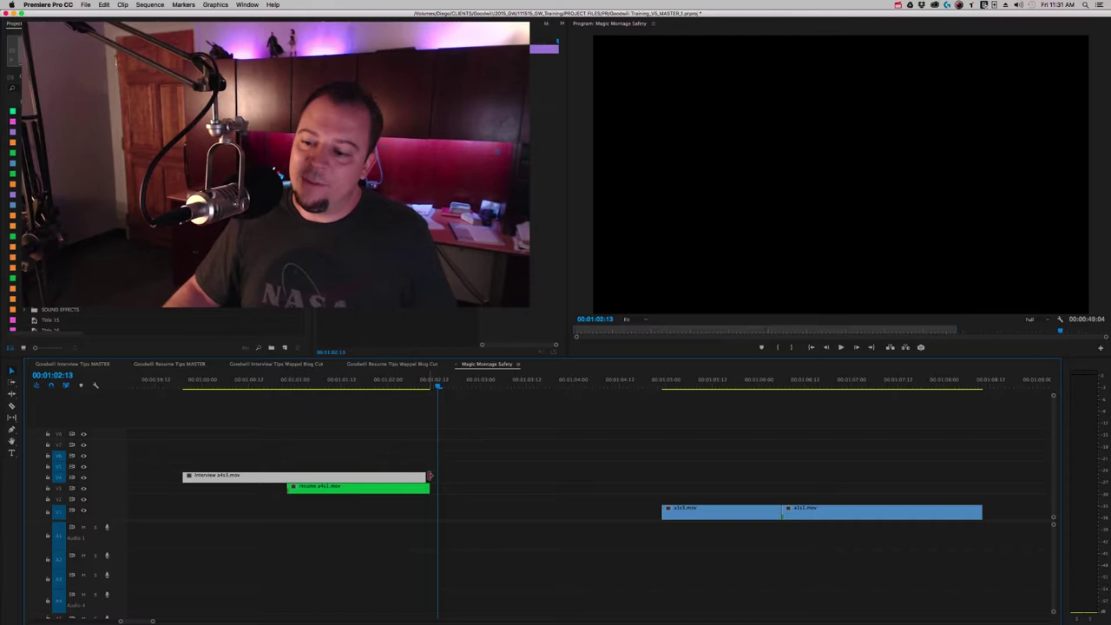
pyautogui.moveTo(429, 477); pyautogui.dragTo(287, 478)
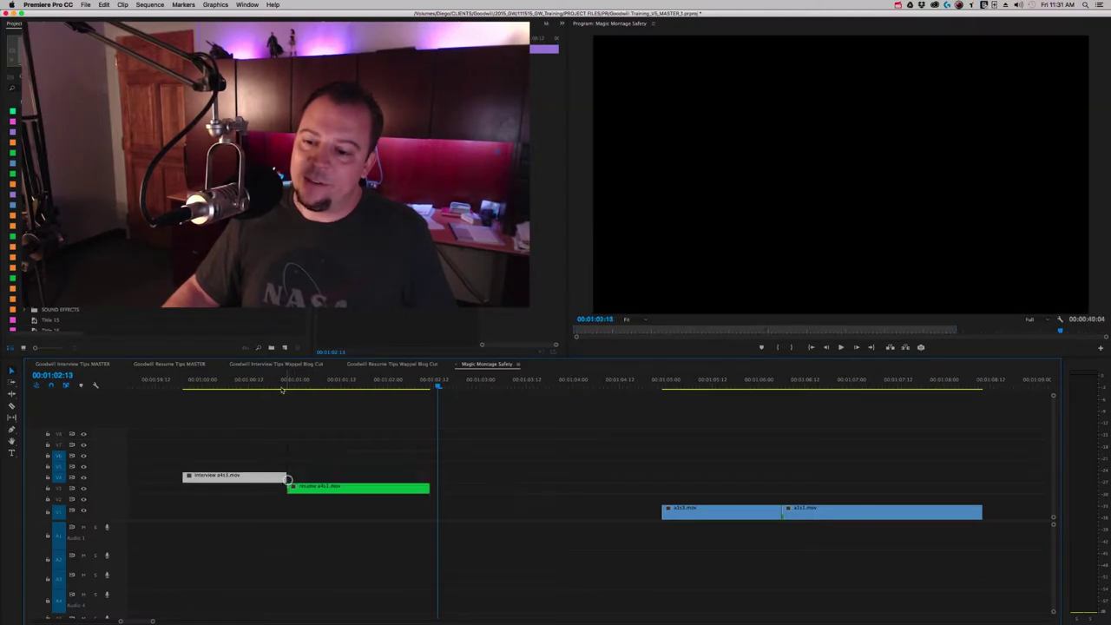
# - Review the 00:01:00:22 cut frame by frame, playing forward and backward through it
pyautogui.moveTo(281, 390); pyautogui.dragTo(281, 392)
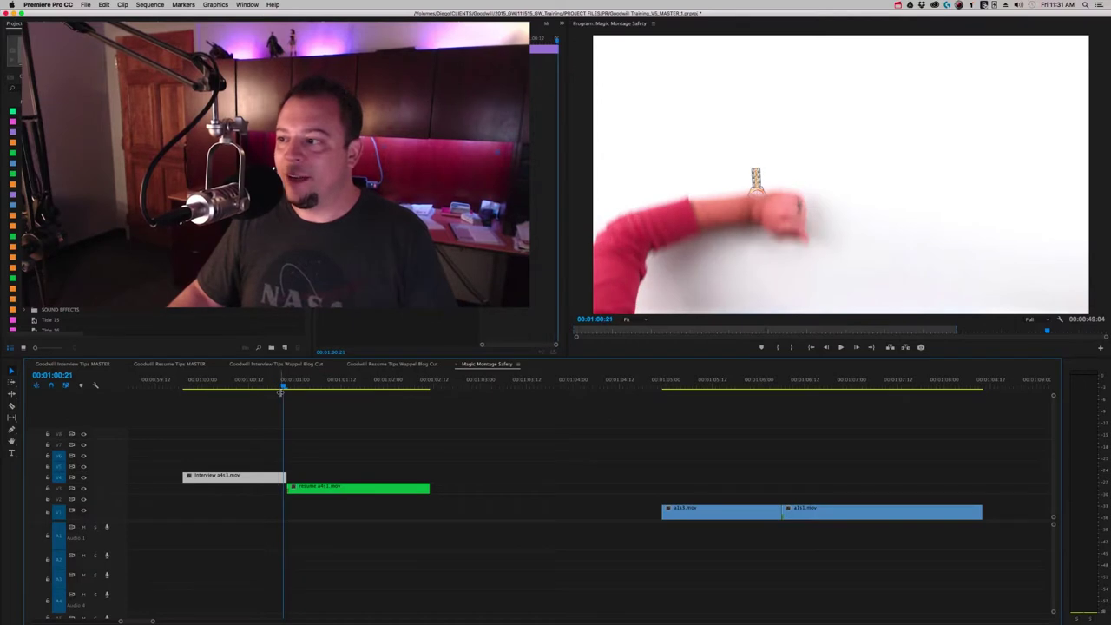
pyautogui.press('Right')
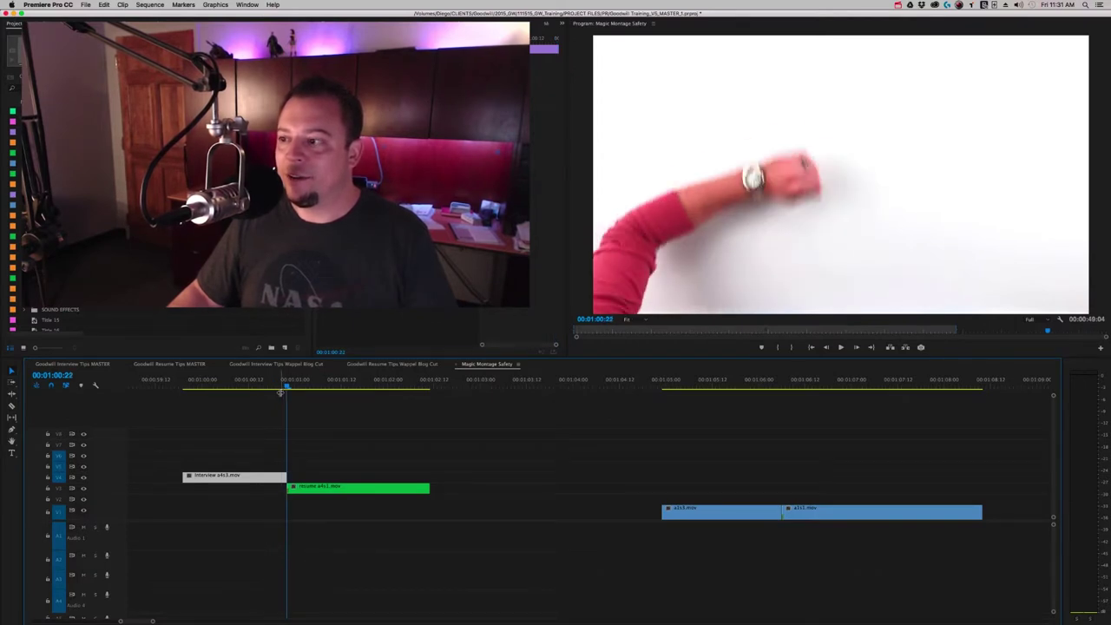
pyautogui.press('Right')
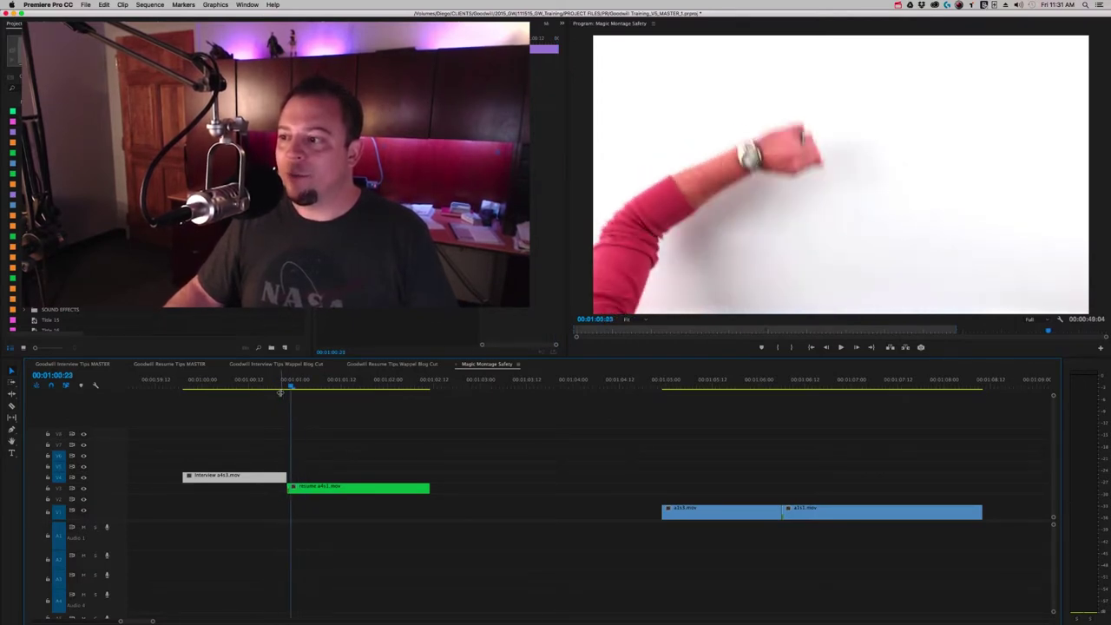
pyautogui.moveTo(279, 392); pyautogui.dragTo(280, 392)
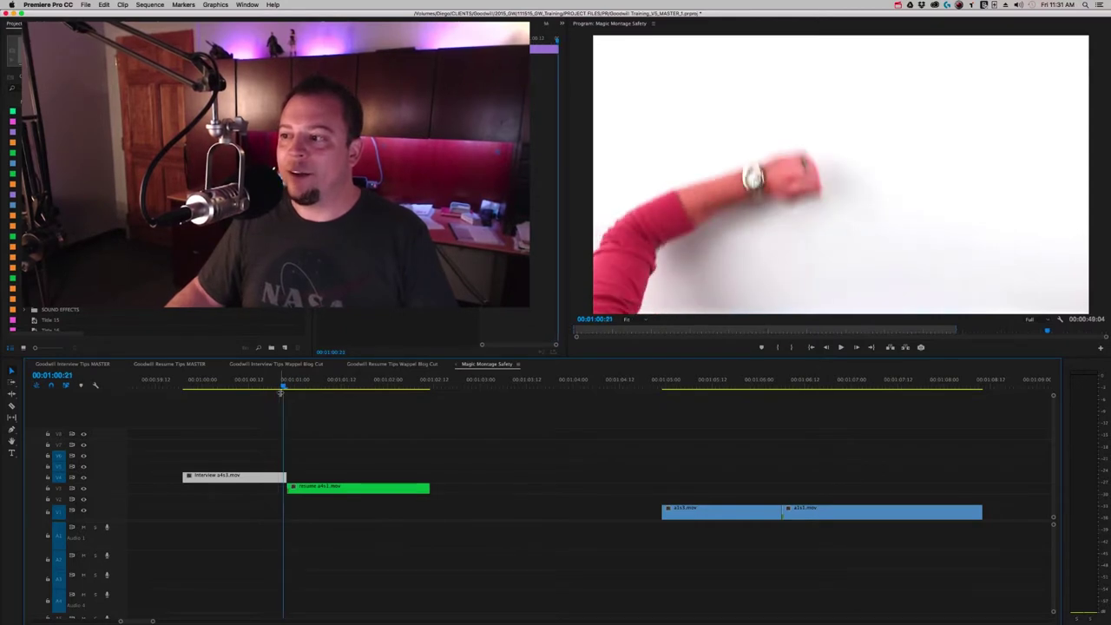
pyautogui.press('space')
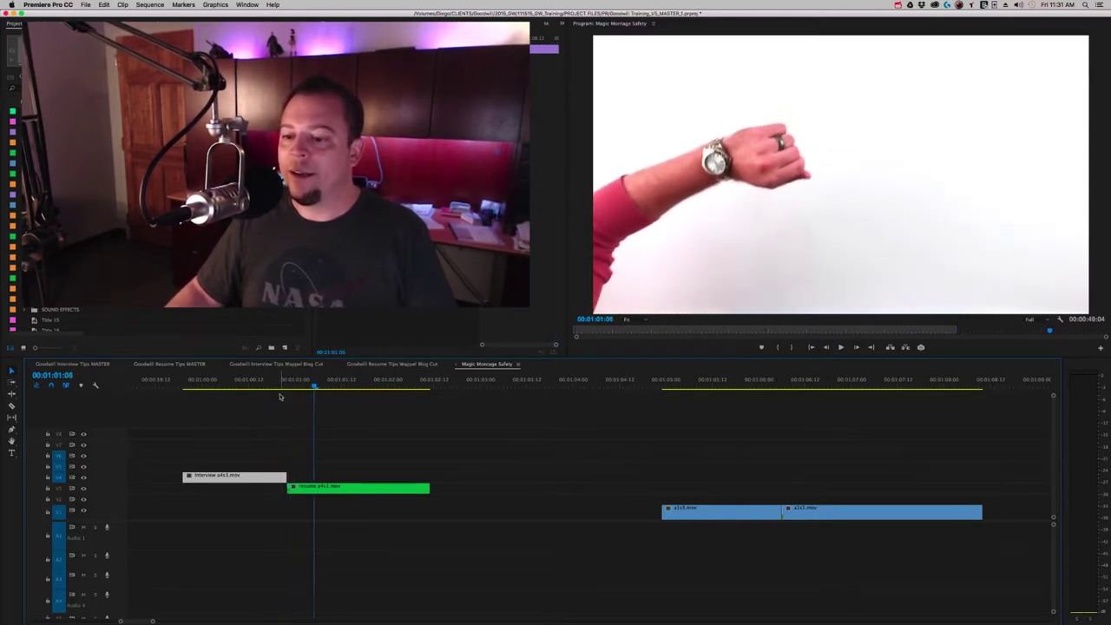
pyautogui.press('j')
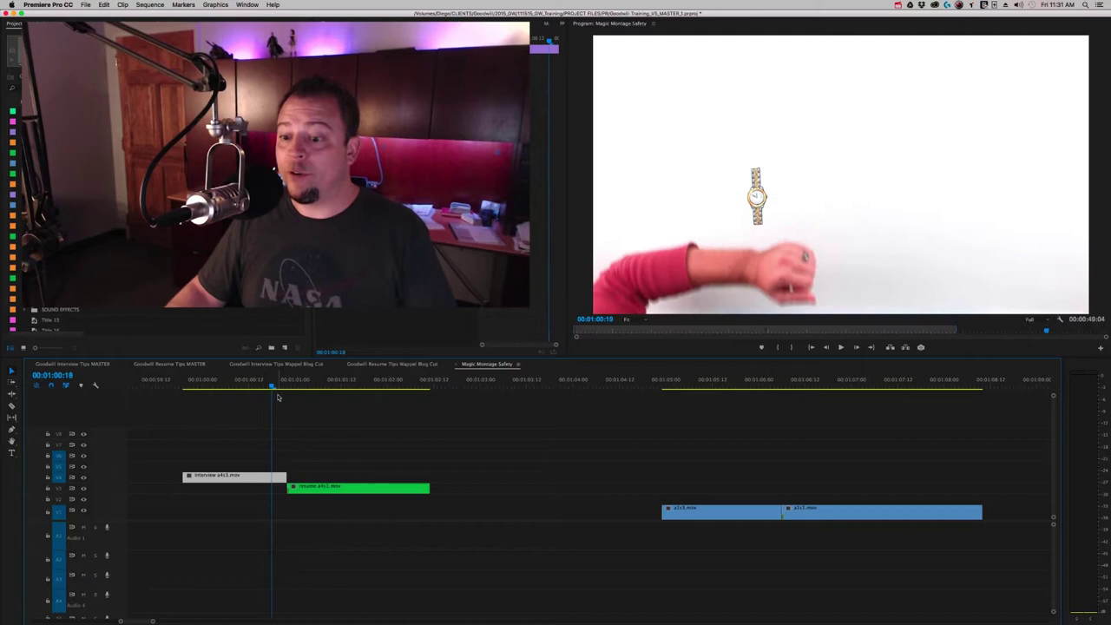
pyautogui.click(183, 382)
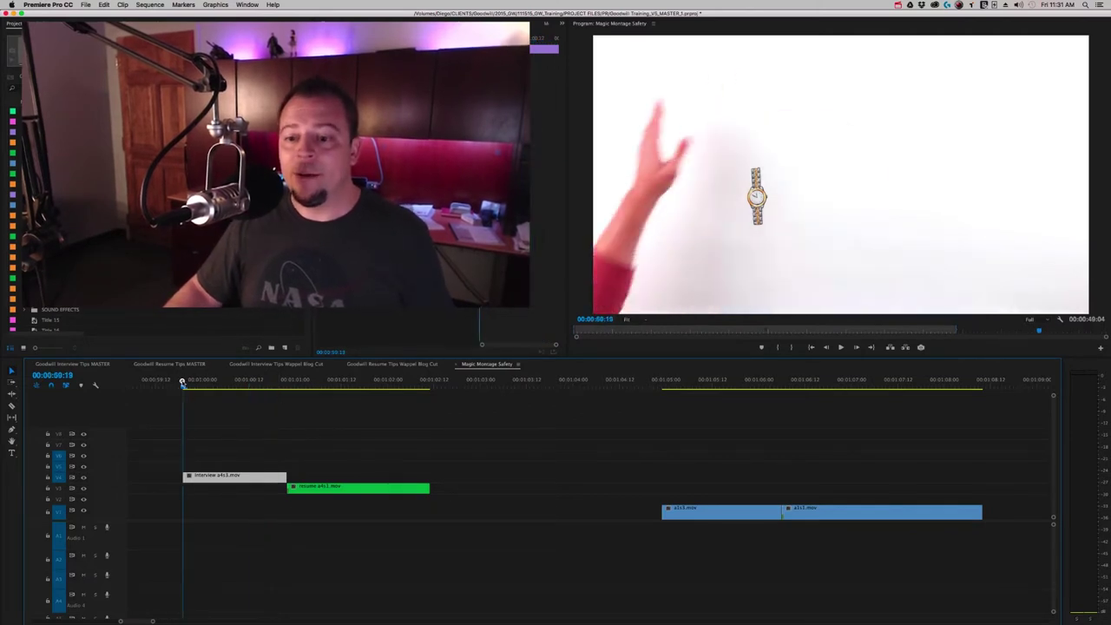
pyautogui.press('space')
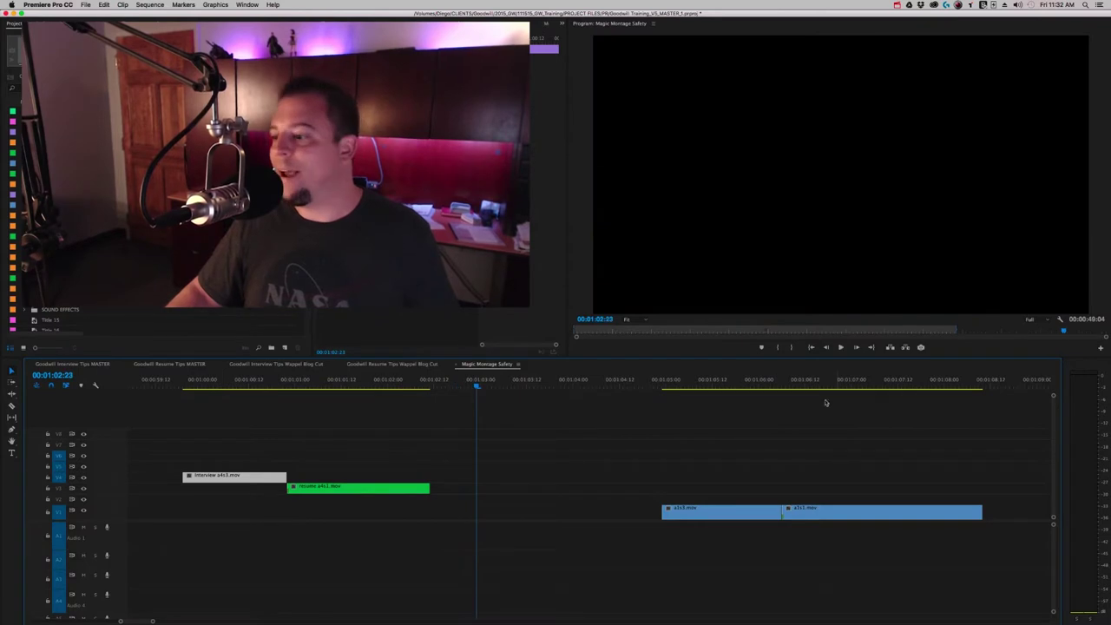
# - Move one half of the split badge clip up a video track around 00:01:06
pyautogui.click(768, 387)
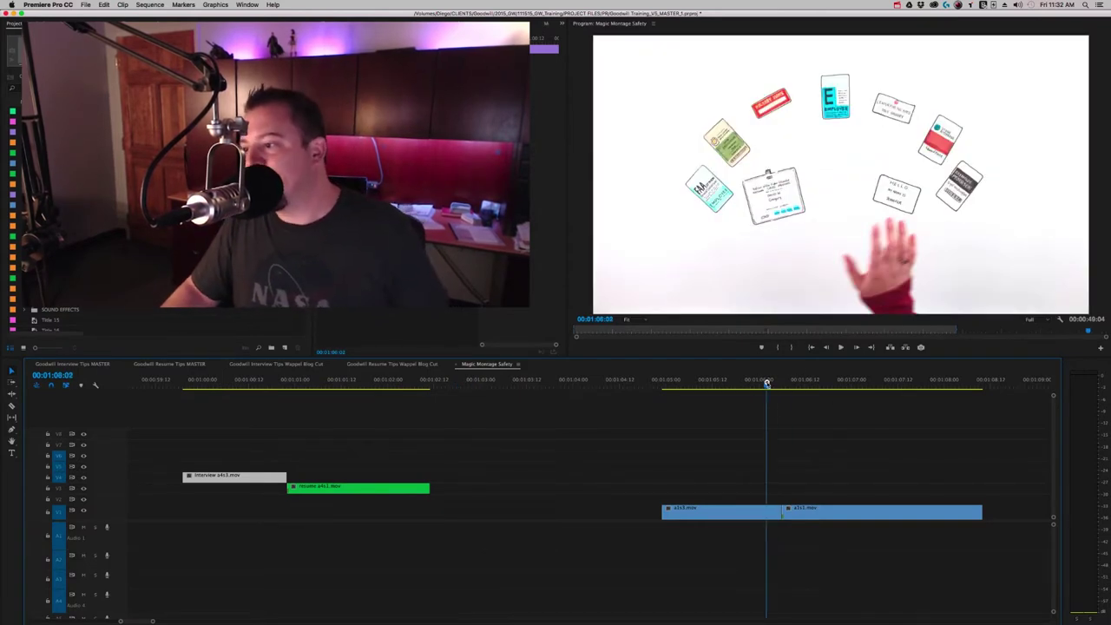
pyautogui.moveTo(766, 383); pyautogui.dragTo(780, 385)
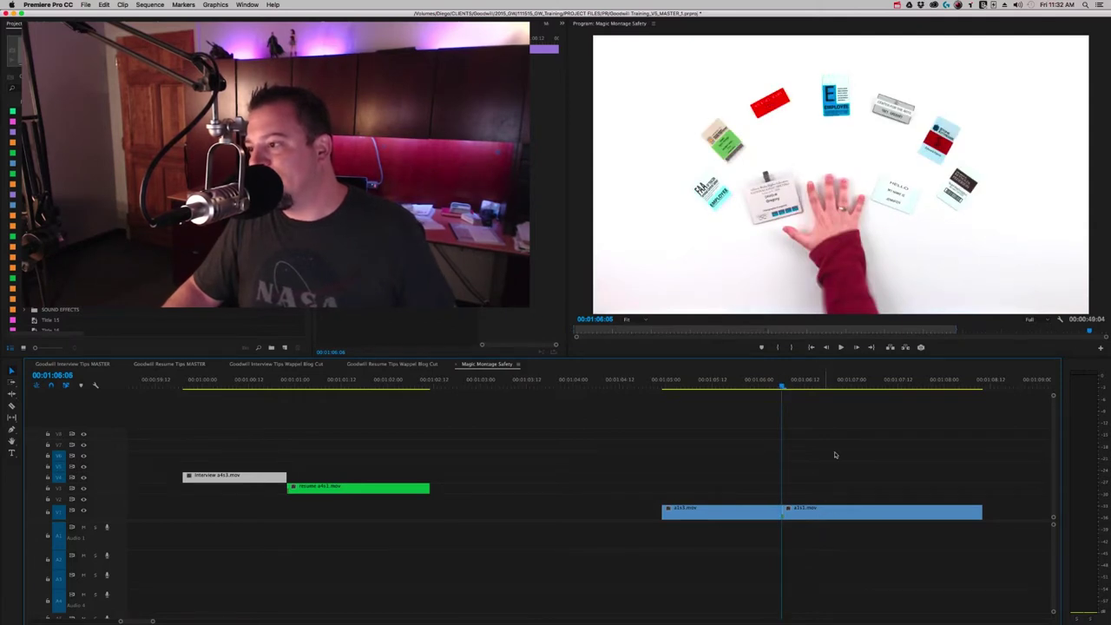
pyautogui.moveTo(829, 518); pyautogui.dragTo(663, 503)
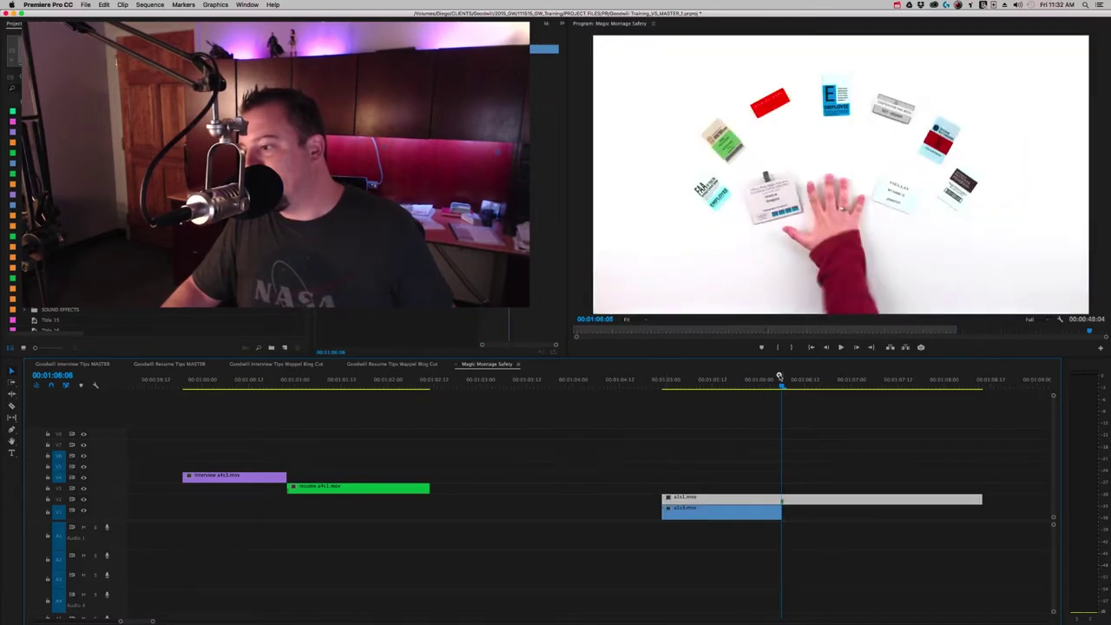
# - Find where the hand leaves the shot and start a1s1.mov 1 second 7 frames later
pyautogui.moveTo(780, 378); pyautogui.dragTo(672, 395)
pyautogui.press('space')
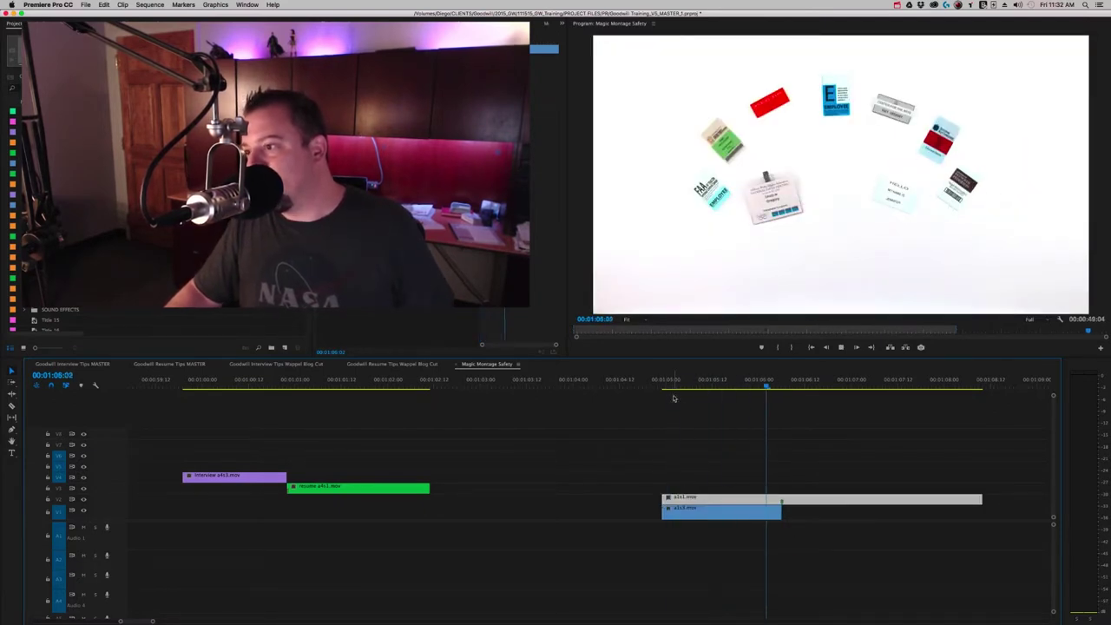
pyautogui.moveTo(809, 382); pyautogui.dragTo(739, 389)
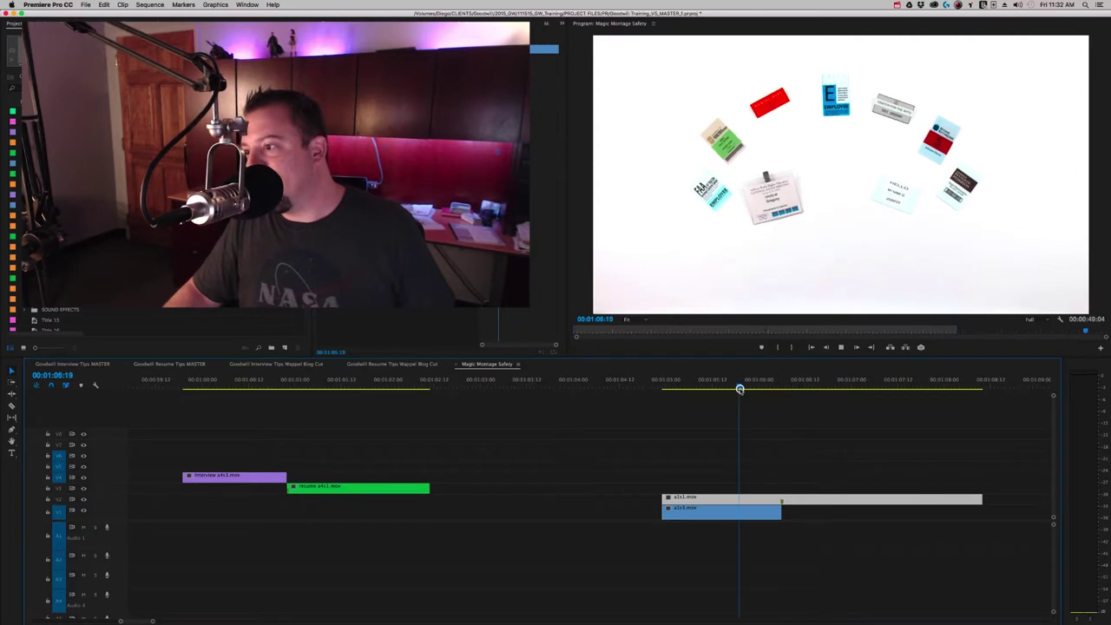
pyautogui.press('space')
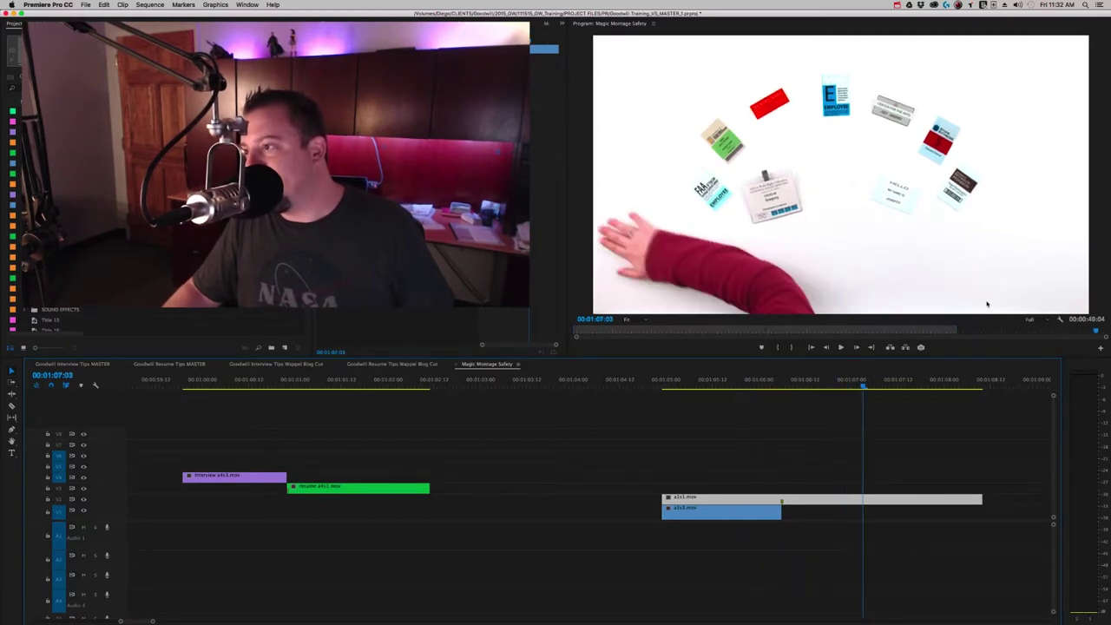
pyautogui.moveTo(763, 398)
pyautogui.mouseDown()
pyautogui.moveTo(731, 399)
pyautogui.moveTo(781, 397)
pyautogui.mouseUp()
pyautogui.moveTo(664, 499); pyautogui.dragTo(970, 479)
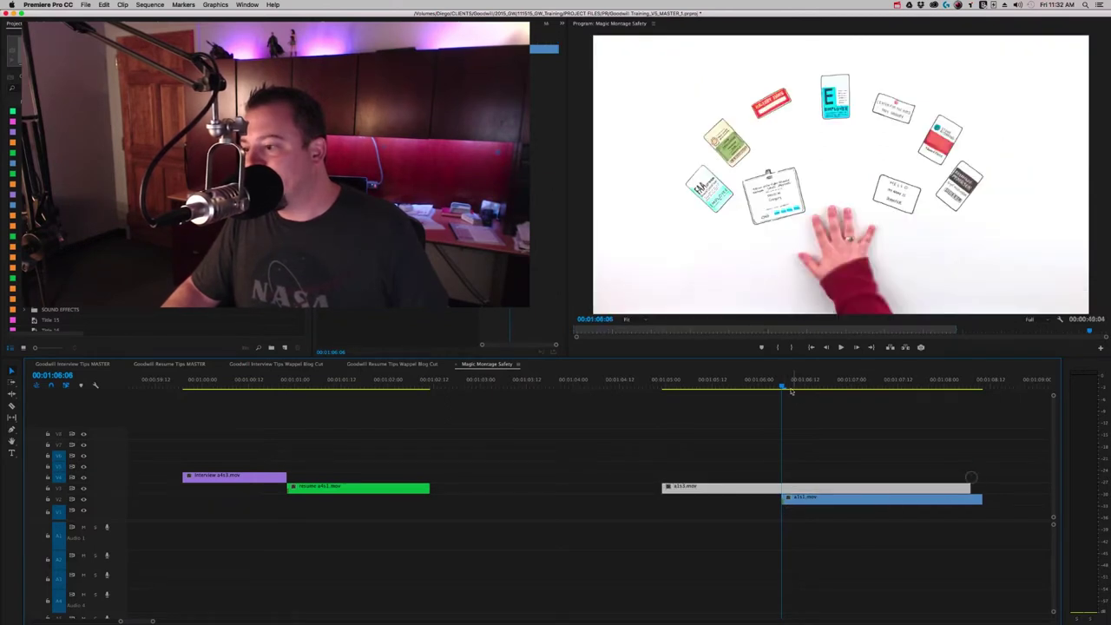
# - Trim the upper a1s3.mov clip to end at 00:01:06:06 and review the badge cut
pyautogui.press('space')
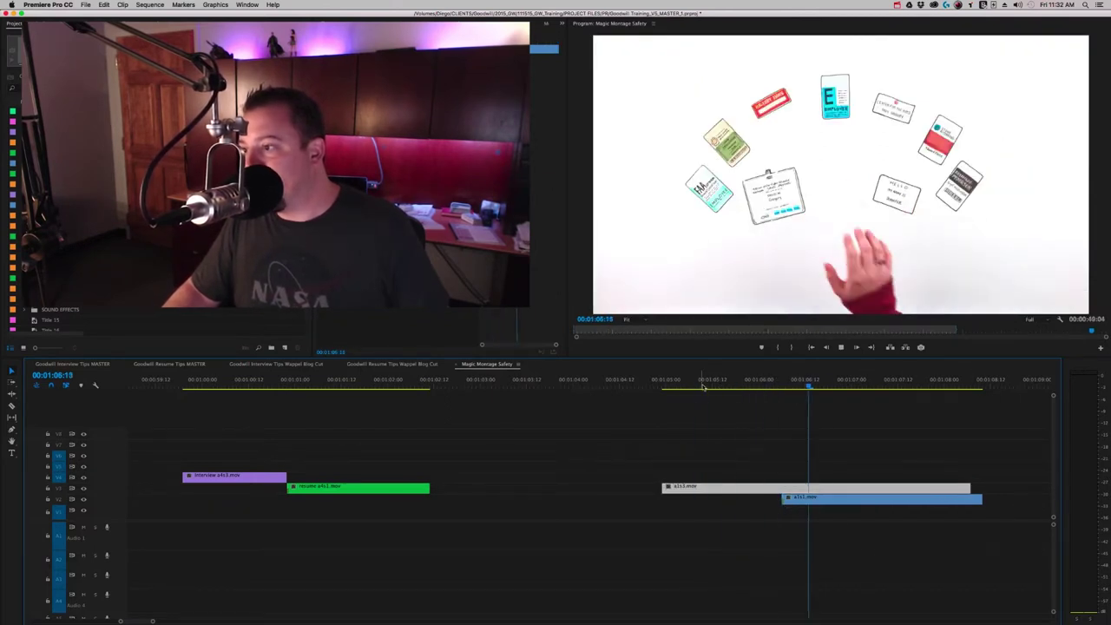
pyautogui.click(712, 382)
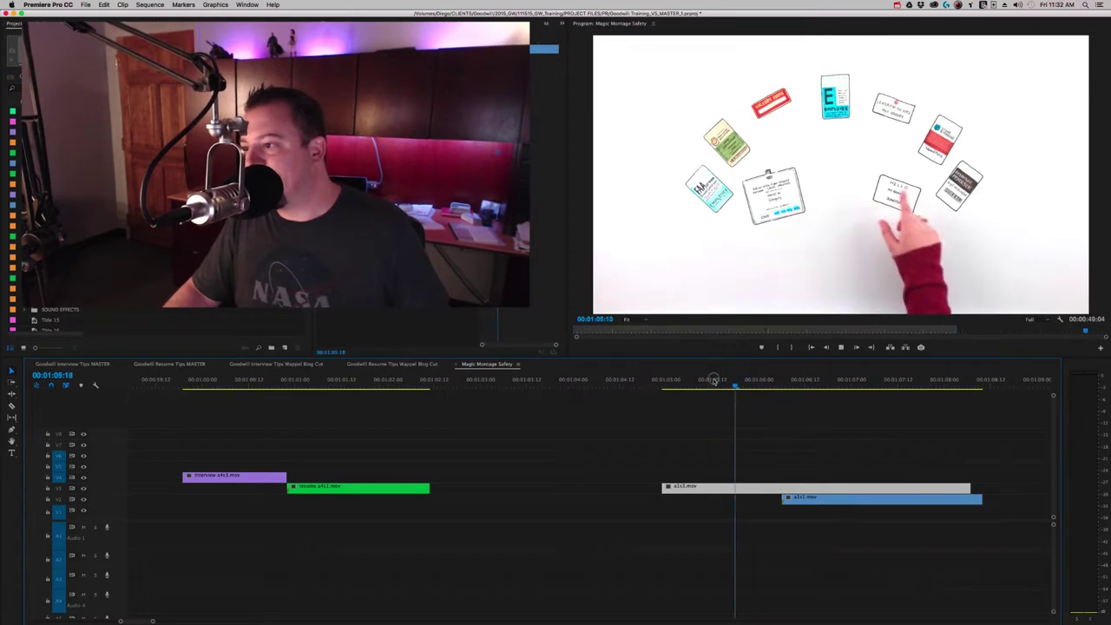
pyautogui.press('space')
pyautogui.moveTo(807, 383); pyautogui.dragTo(782, 384)
pyautogui.moveTo(968, 486); pyautogui.dragTo(782, 489)
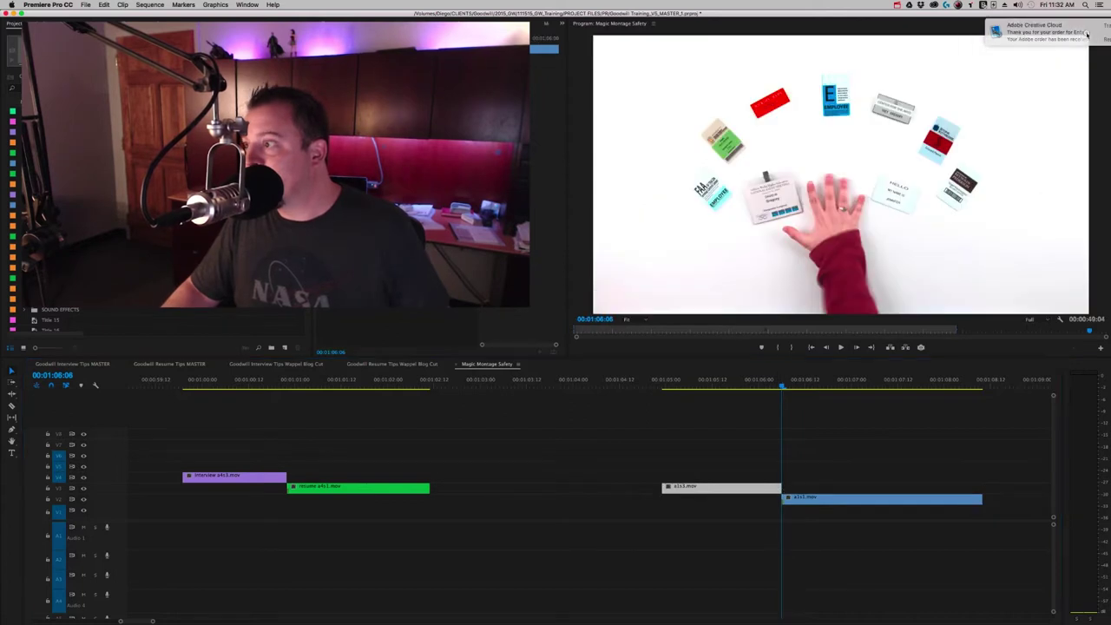
pyautogui.click(736, 384)
pyautogui.press('space')
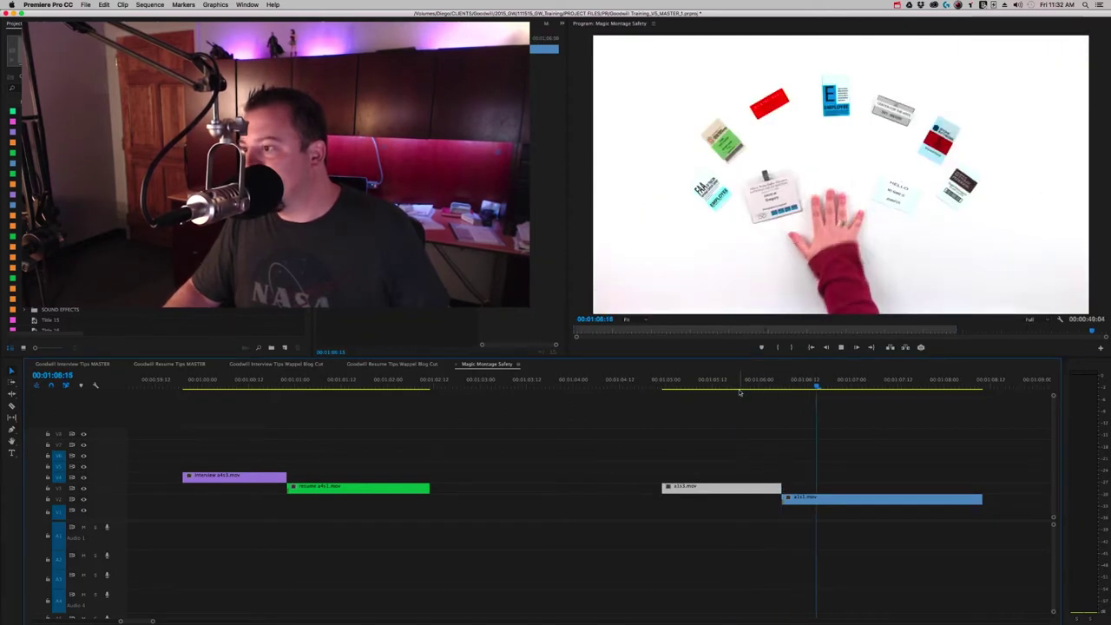